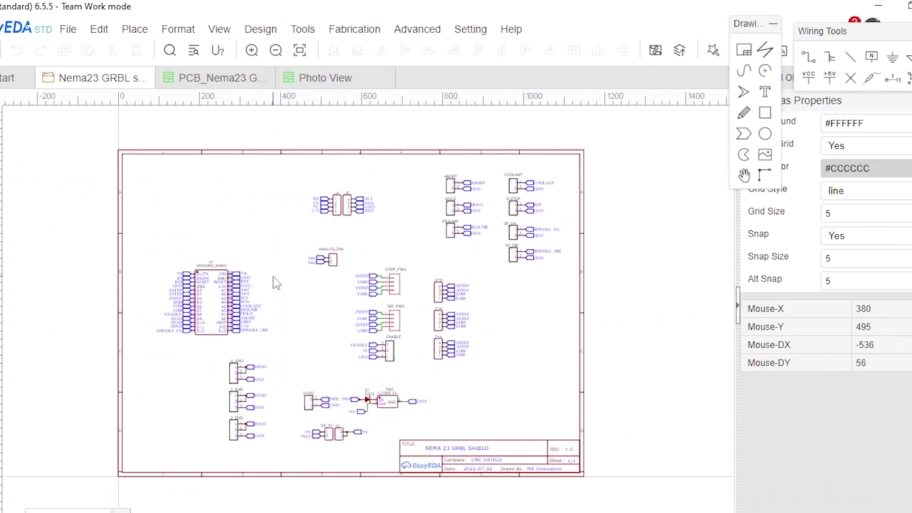
pyautogui.scroll(1, 187, 311)
pyautogui.scroll(1, 187, 311)
pyautogui.scroll(1, 187, 311)
pyautogui.scroll(1, 187, 312)
pyautogui.moveTo(384, 288)
pyautogui.mouseDown()
pyautogui.moveTo(155, 314)
pyautogui.moveTo(62, 342)
pyautogui.moveTo(173, 365)
pyautogui.mouseUp()
pyautogui.scroll(2, 173, 366)
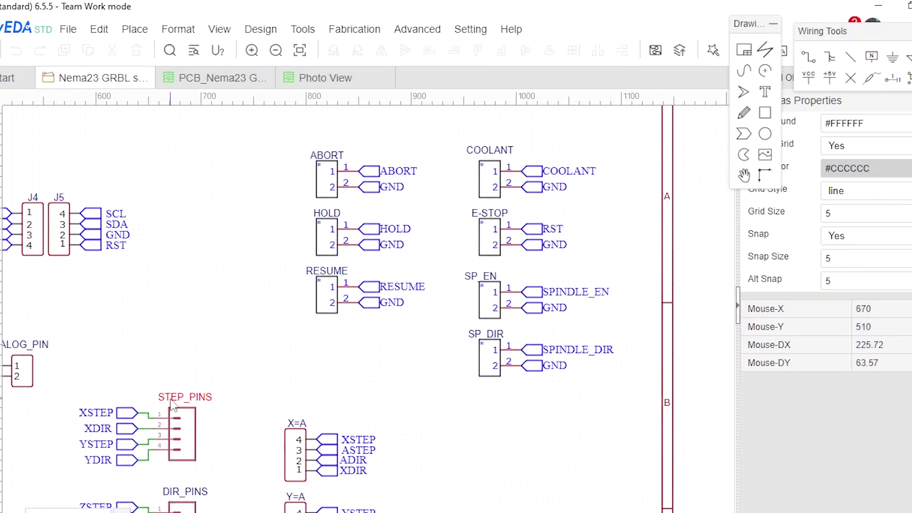
pyautogui.scroll(-5, 351, 388)
pyautogui.hscroll(-4, 349, 388)
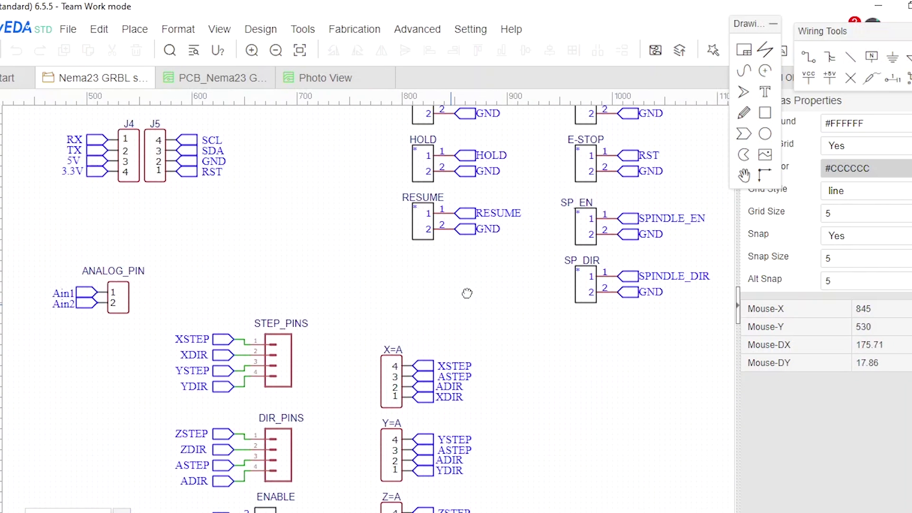
pyautogui.scroll(-3, 472, 286)
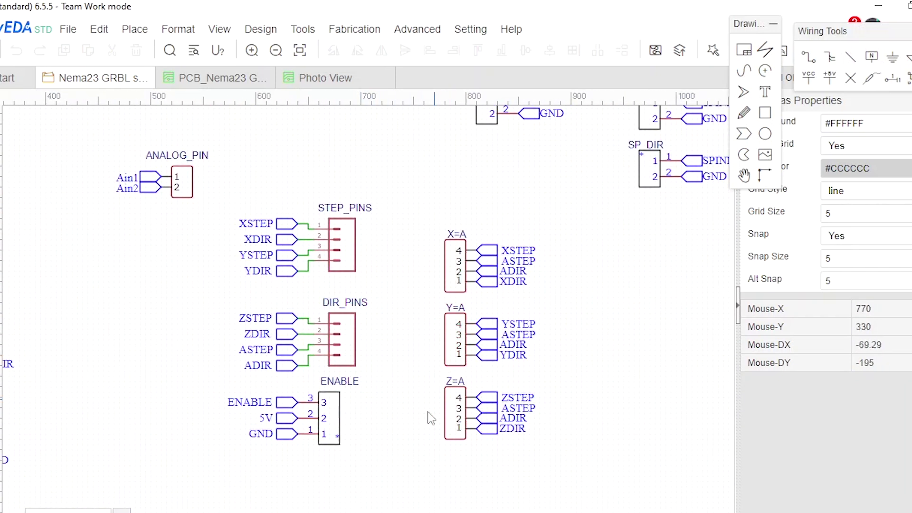
pyautogui.moveTo(407, 432)
pyautogui.mouseDown()
pyautogui.moveTo(509, 235)
pyautogui.moveTo(565, 210)
pyautogui.moveTo(620, 243)
pyautogui.mouseUp()
pyautogui.scroll(-3, 440, 332)
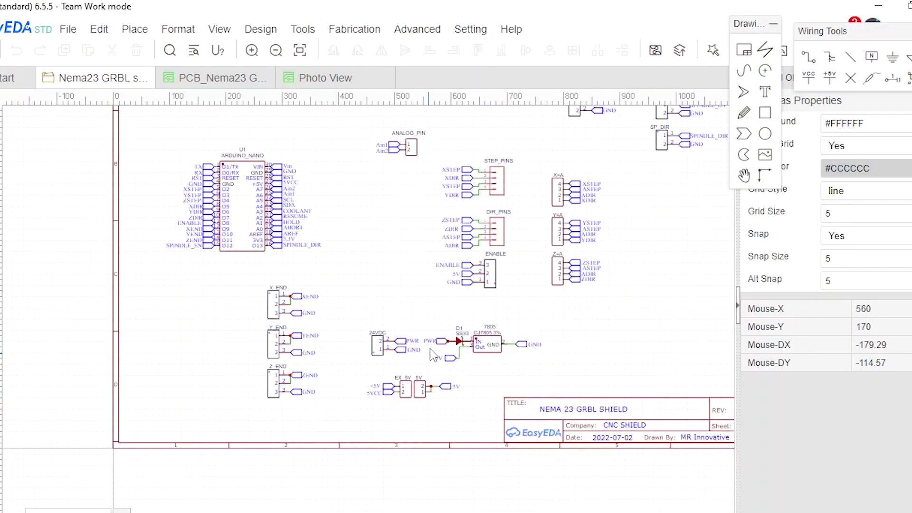
pyautogui.scroll(2, 350, 345)
pyautogui.moveTo(349, 345); pyautogui.dragTo(355, 371)
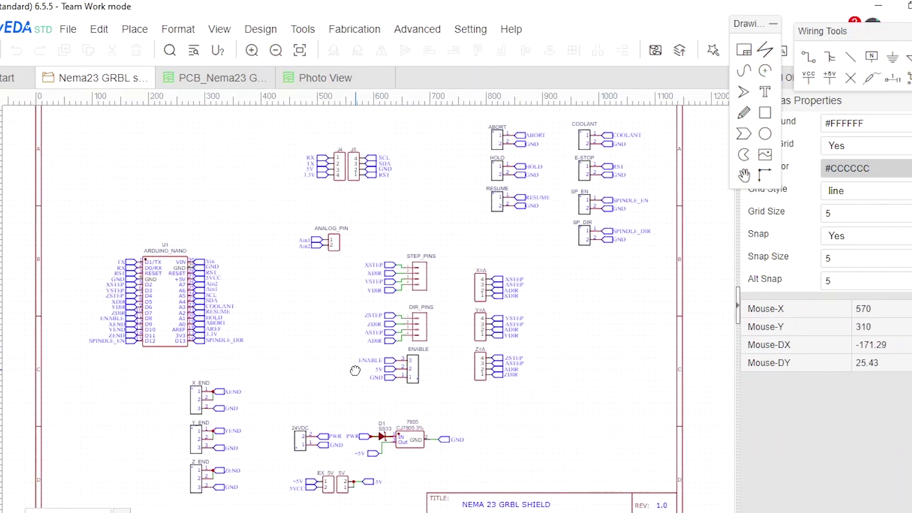
# View the PCB_Nema23 layout, then its purple gold-finish Photo View rendering
pyautogui.click(222, 78)
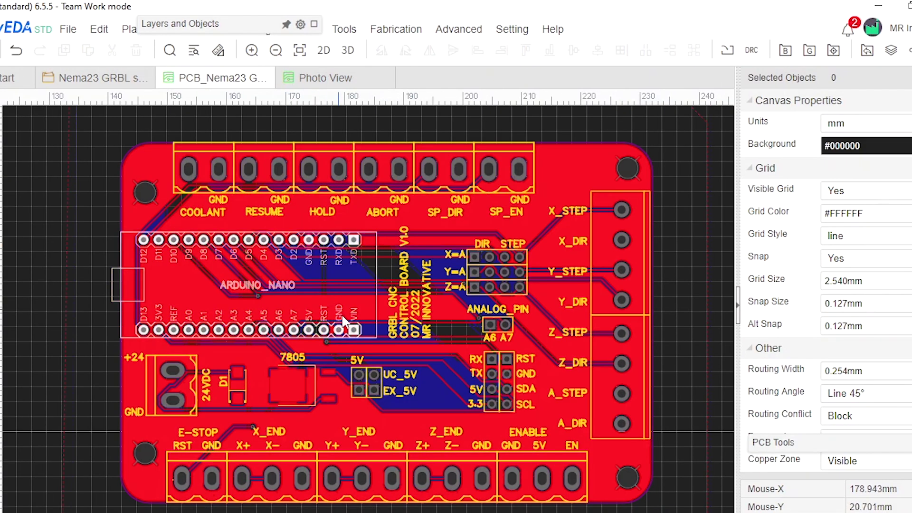
pyautogui.moveTo(681, 308); pyautogui.dragTo(668, 311)
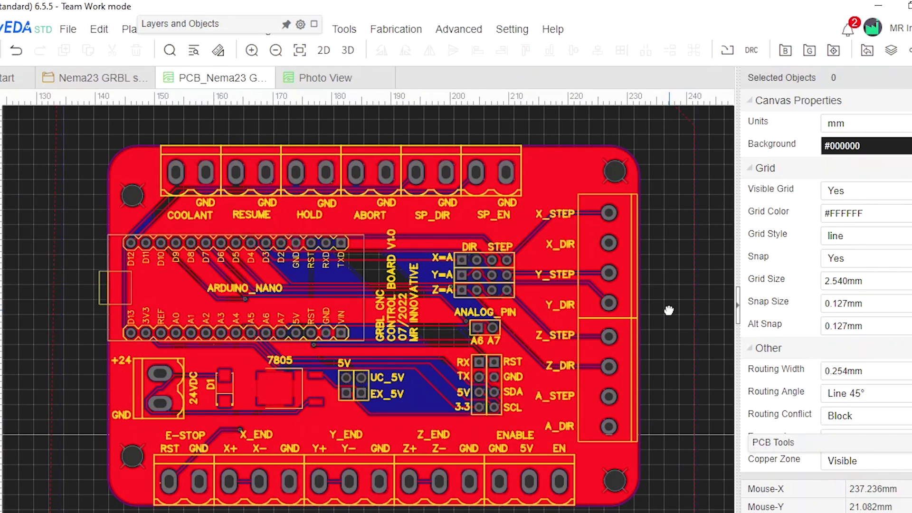
pyautogui.click(332, 90)
pyautogui.scroll(3, 434, 276)
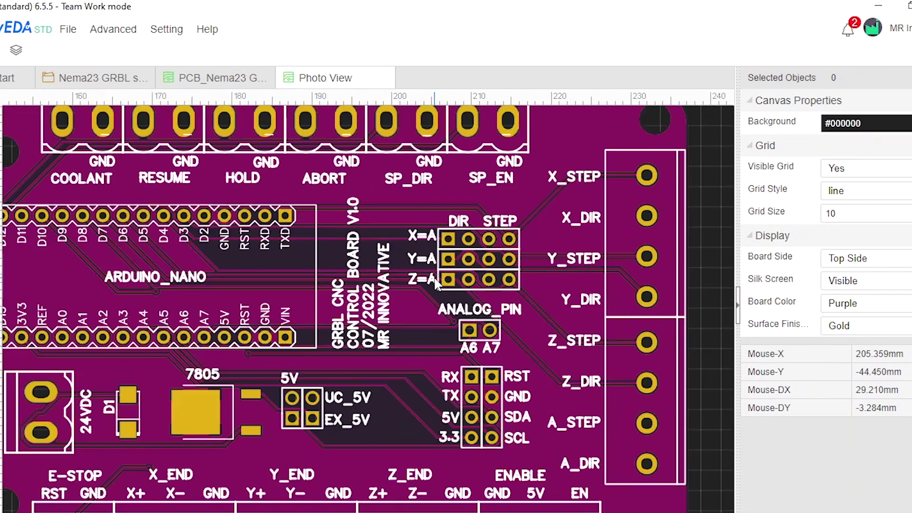
pyautogui.scroll(-2, 435, 276)
pyautogui.moveTo(395, 279); pyautogui.dragTo(399, 286)
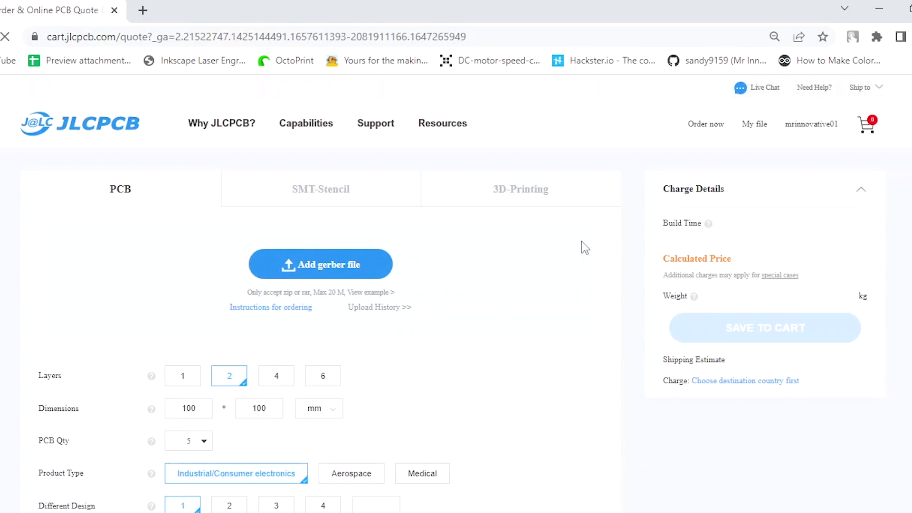
pyautogui.scroll(-1, 439, 310)
# Upload the shield Gerber zip, set 10 purple boards, and save the $5.00 order to cart
pyautogui.click(352, 198)
pyautogui.scroll(1, 443, 296)
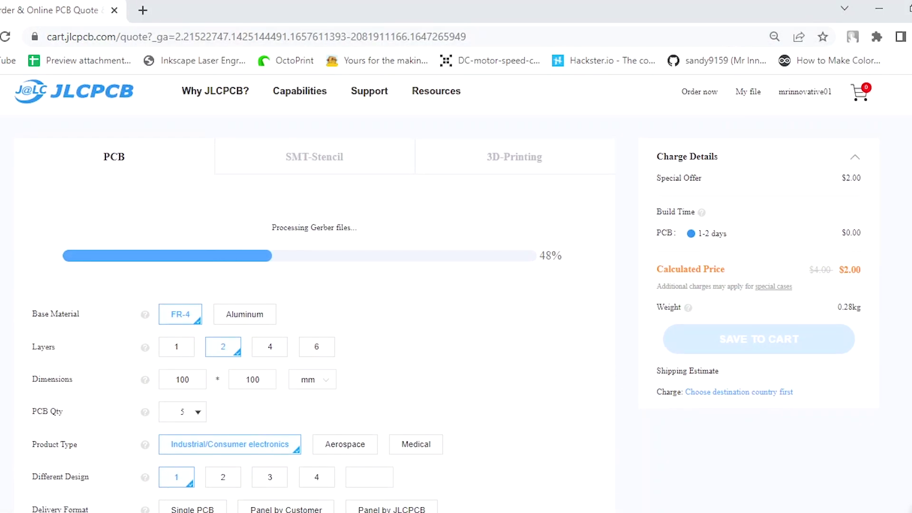
pyautogui.scroll(-2, 444, 340)
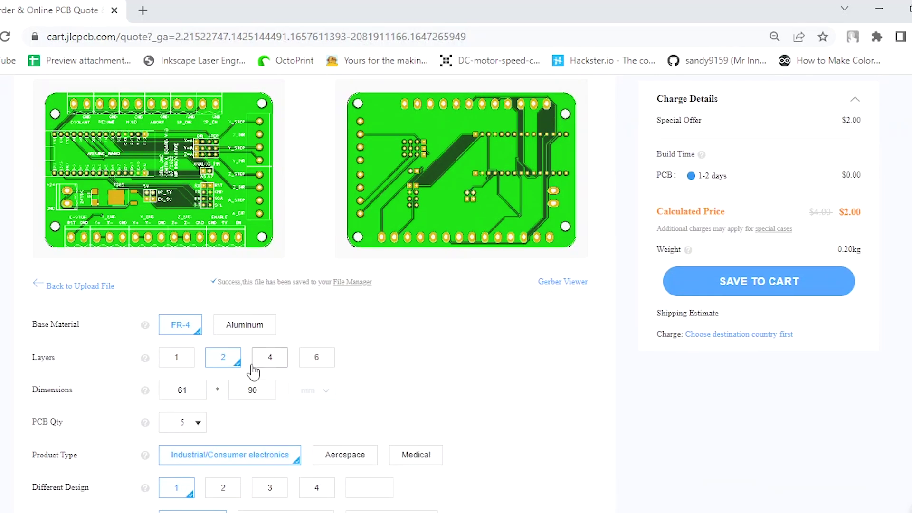
pyautogui.scroll(-1, 213, 383)
pyautogui.click(255, 379)
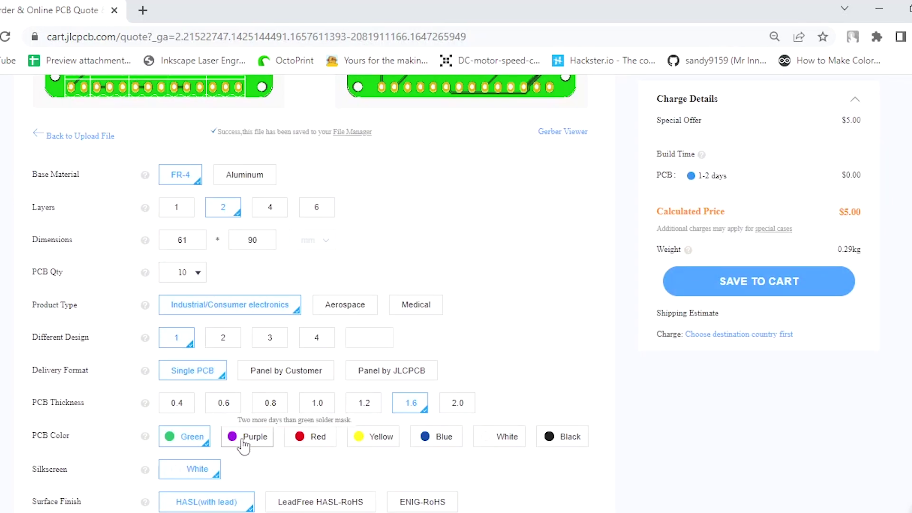
pyautogui.click(245, 434)
pyautogui.scroll(1, 525, 349)
pyautogui.scroll(-2, 491, 382)
pyautogui.scroll(-3, 491, 382)
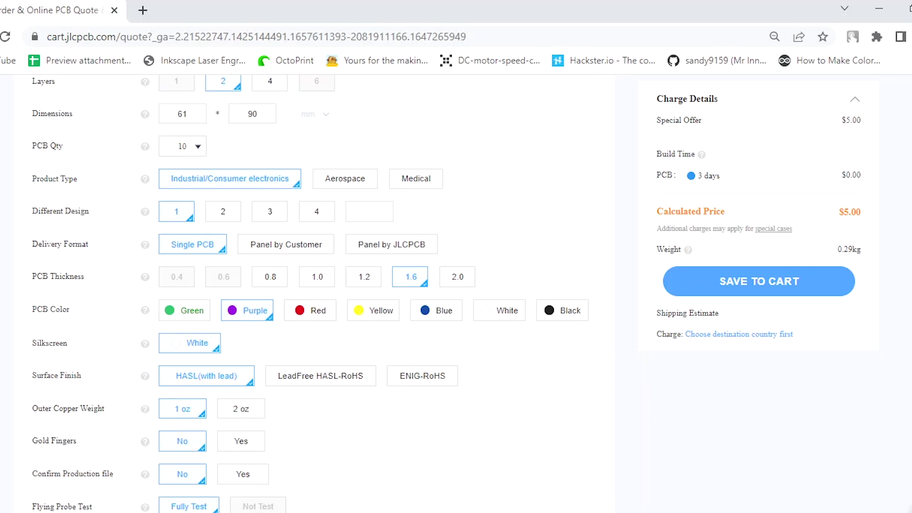
pyautogui.scroll(-5, 491, 381)
pyautogui.scroll(12, 491, 381)
pyautogui.click(752, 301)
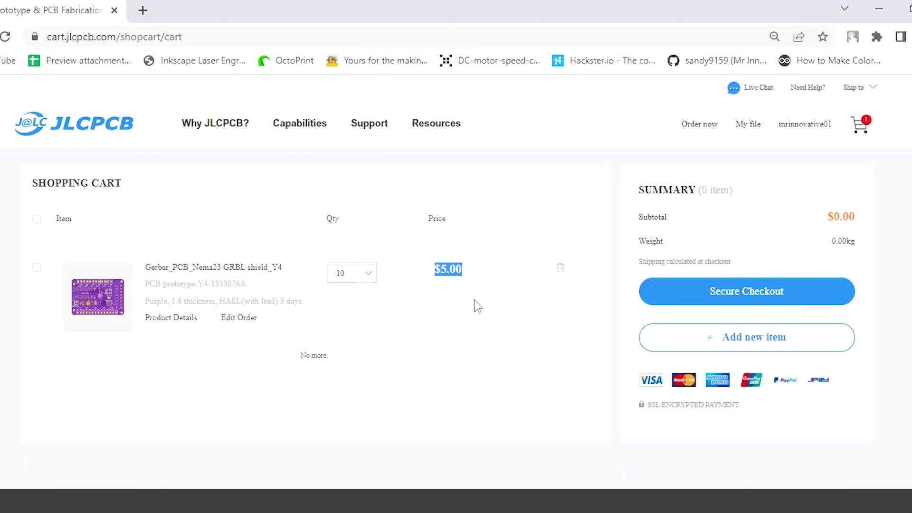
# Begin Secure Checkout for the board order with the default shipping address
pyautogui.click(746, 296)
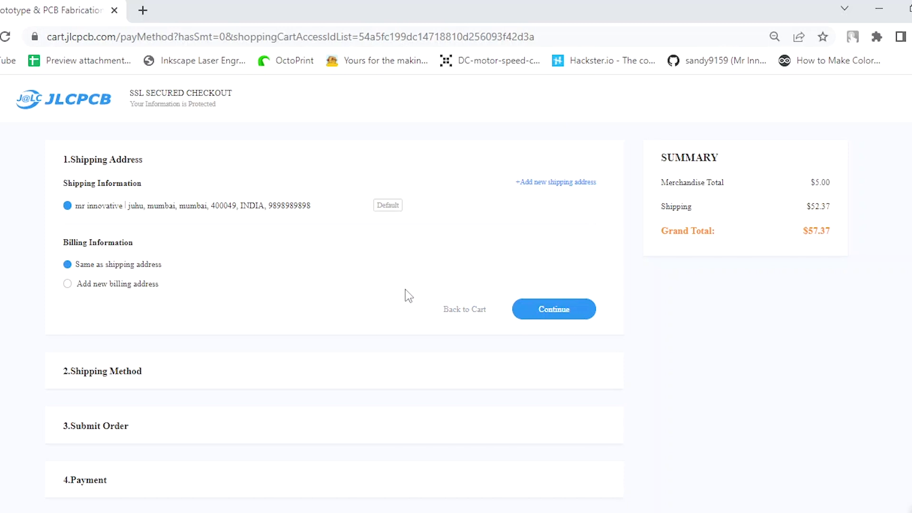
pyautogui.scroll(-1, 408, 295)
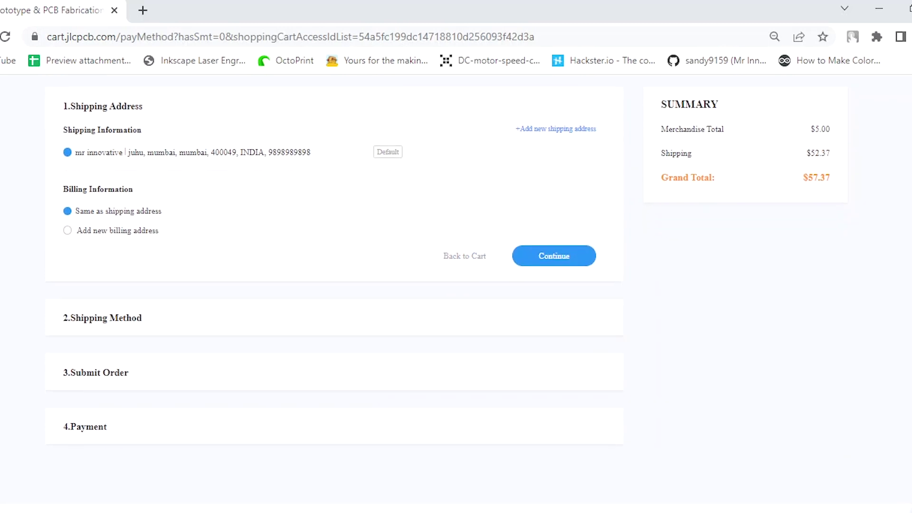
pyautogui.scroll(1, 570, 242)
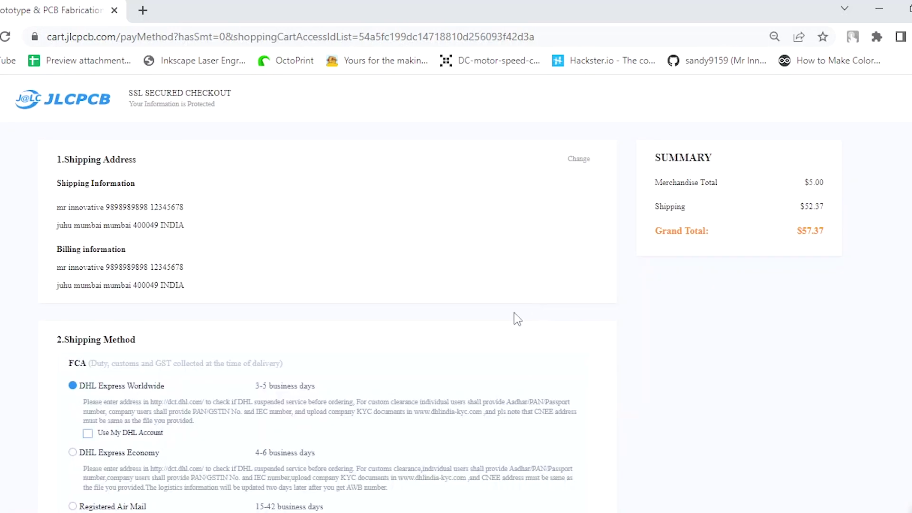
pyautogui.scroll(-3, 143, 273)
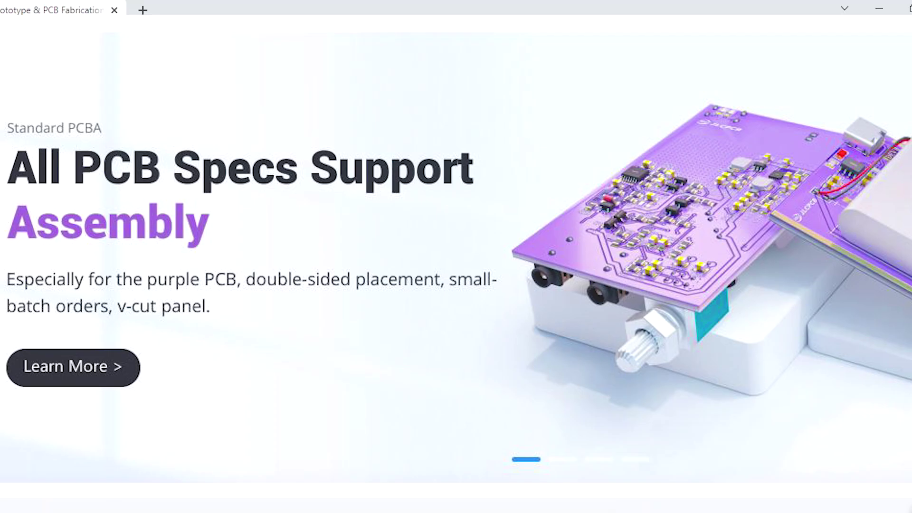